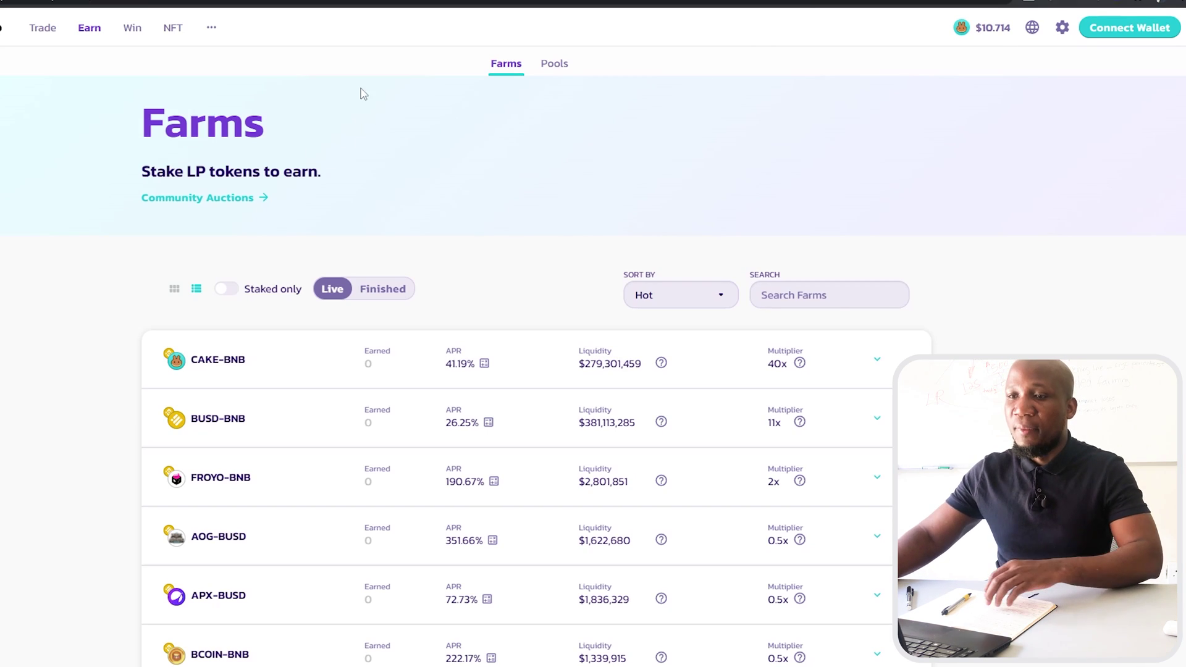
Open the CAKE-BNB farm's ROI Calculator, which defaults to 1Y staked and 1D compounding.
mouse_move(91, 31)
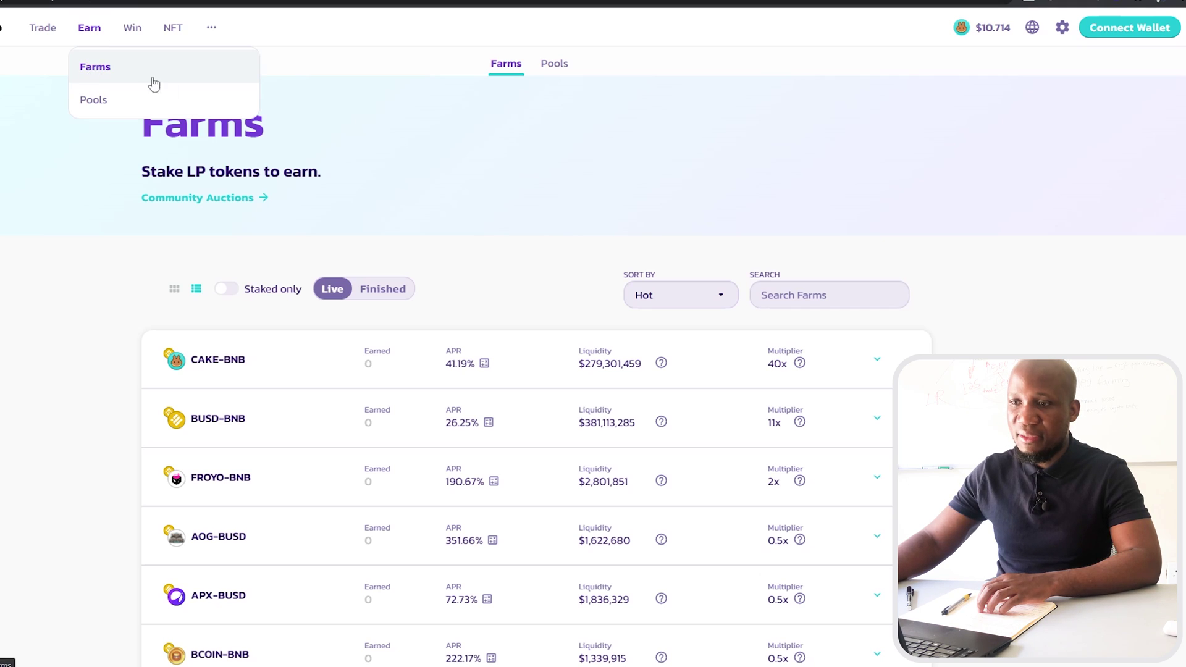
drag(143, 171, 329, 176)
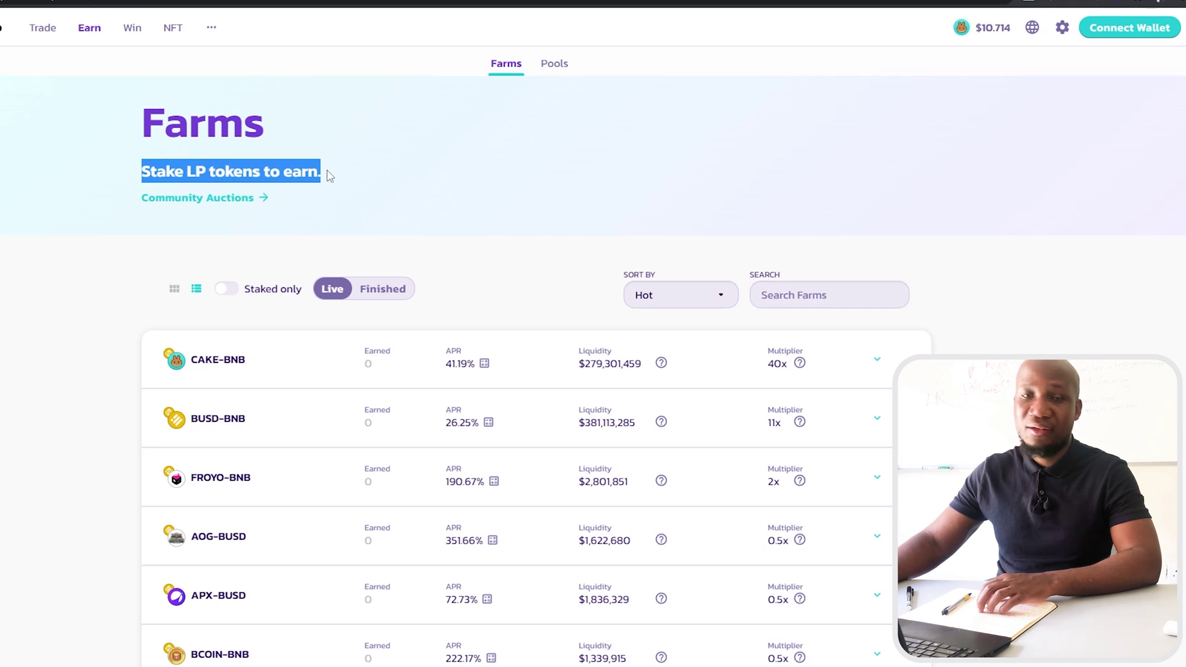
click(598, 212)
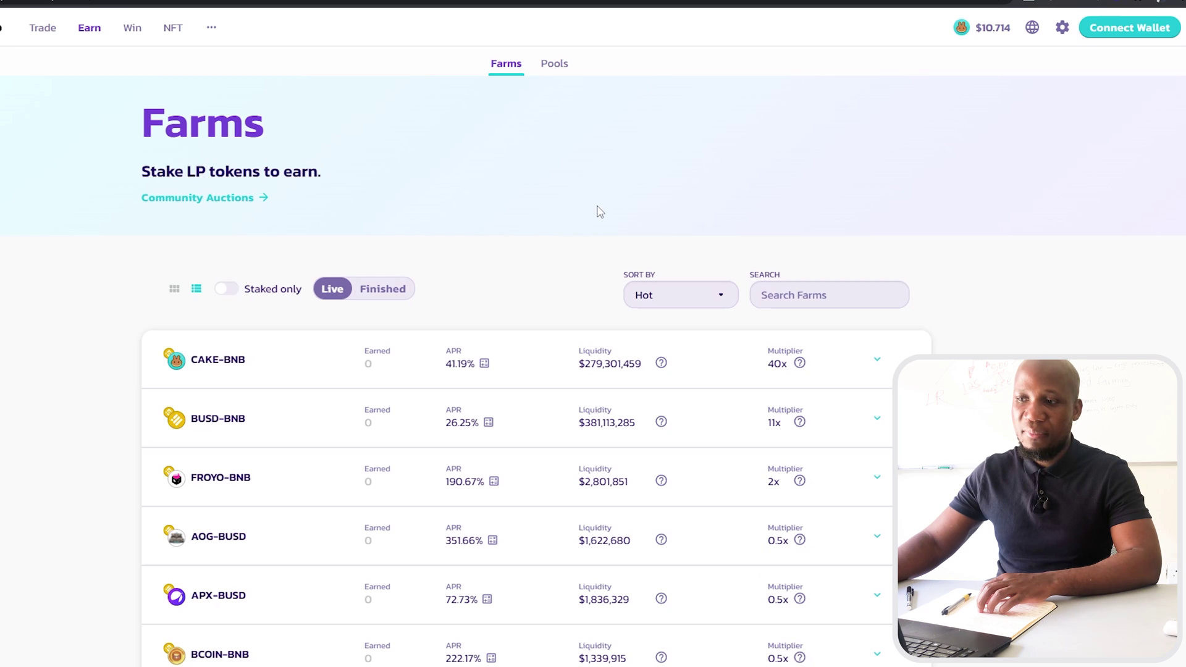
click(483, 364)
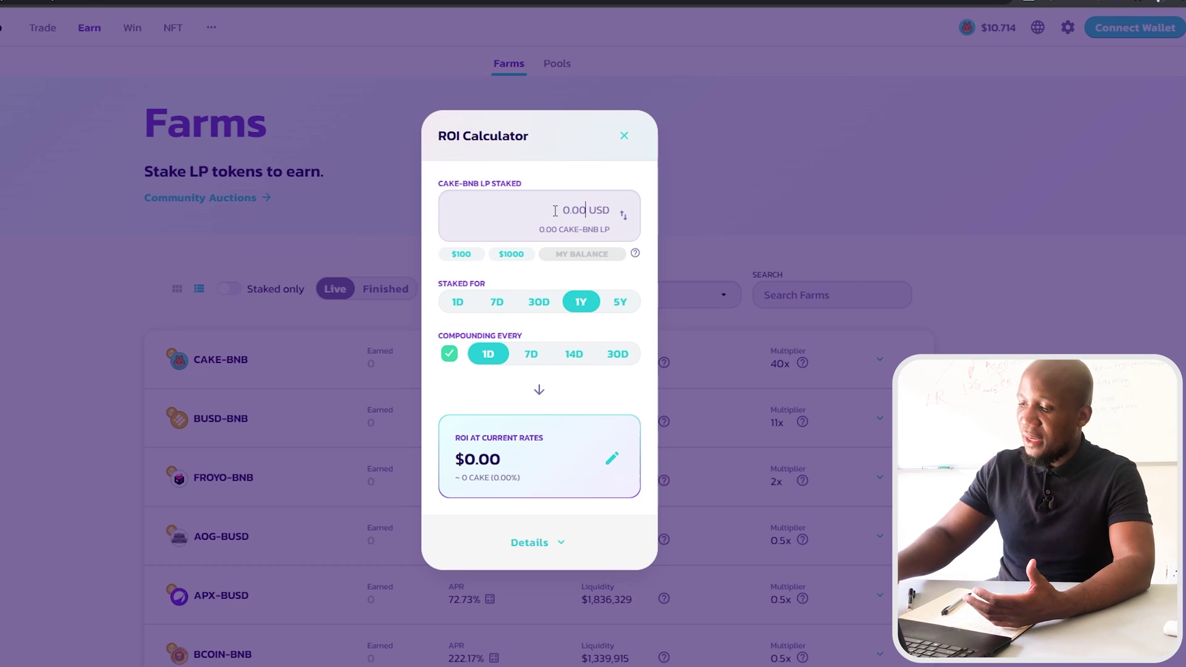
Enter a 1000 USD stake and compare the 1D, 7D and 30D projections before returning to 1Y.
text(1000)
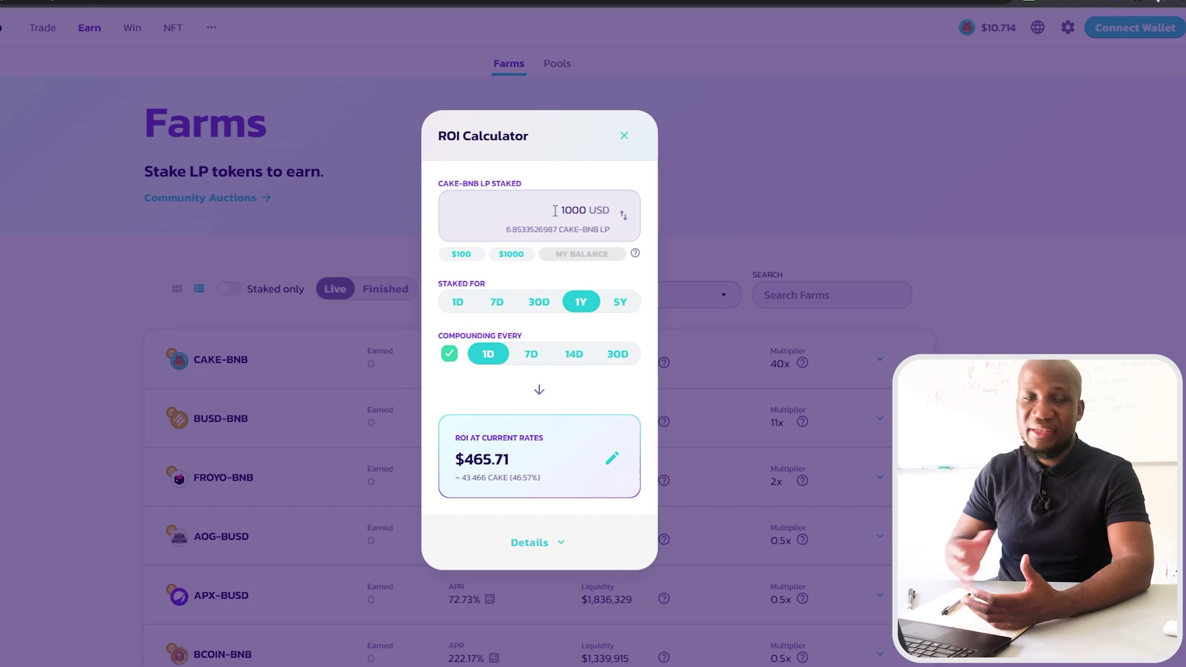
click(458, 301)
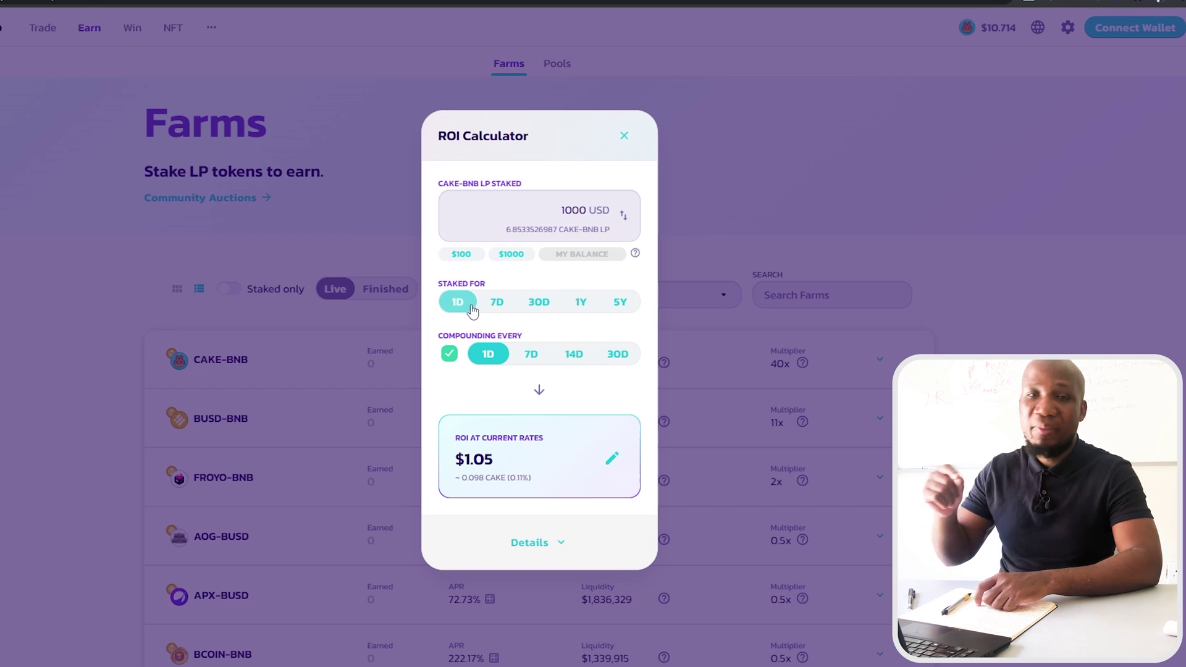
click(501, 304)
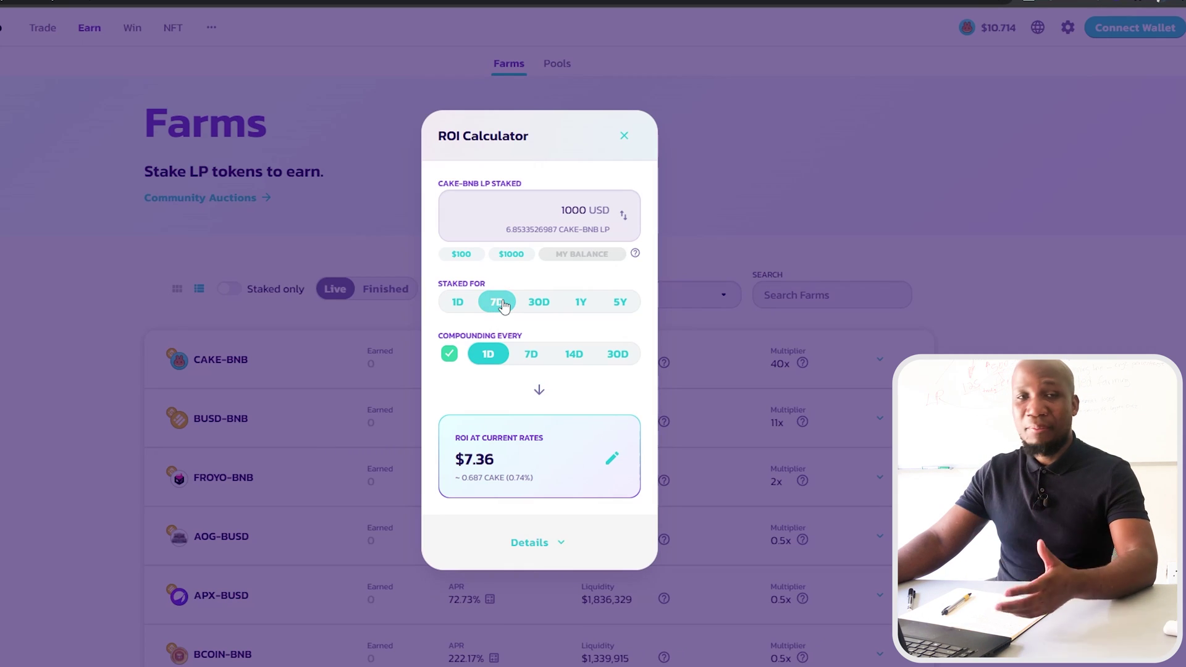
click(540, 305)
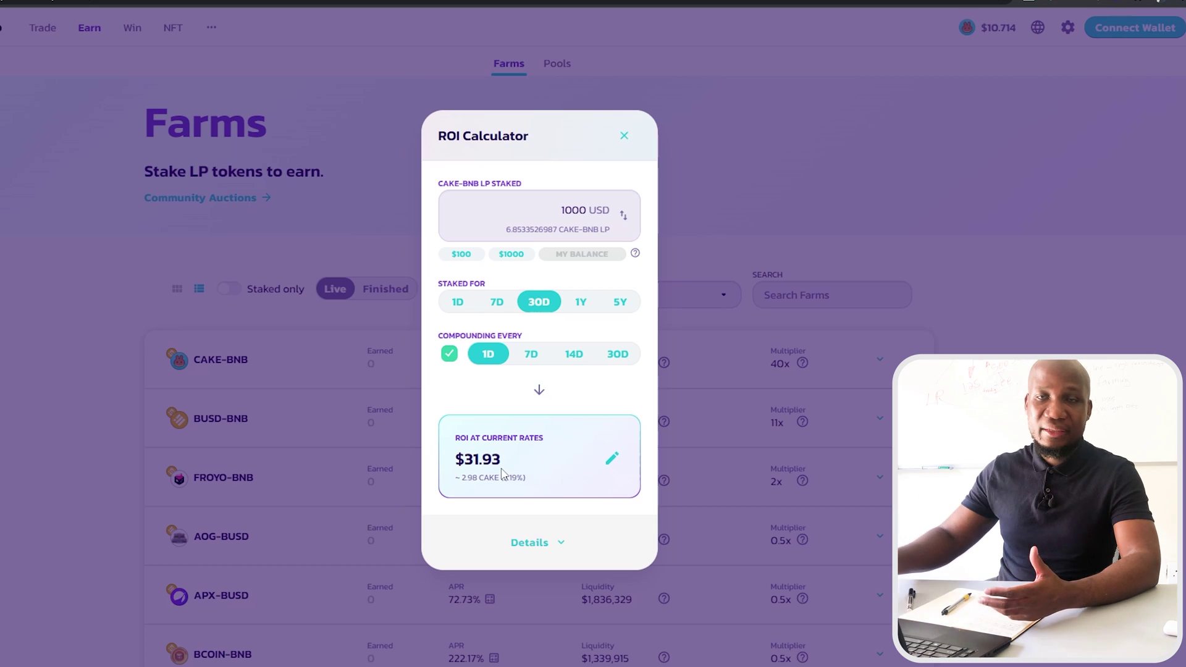
click(580, 305)
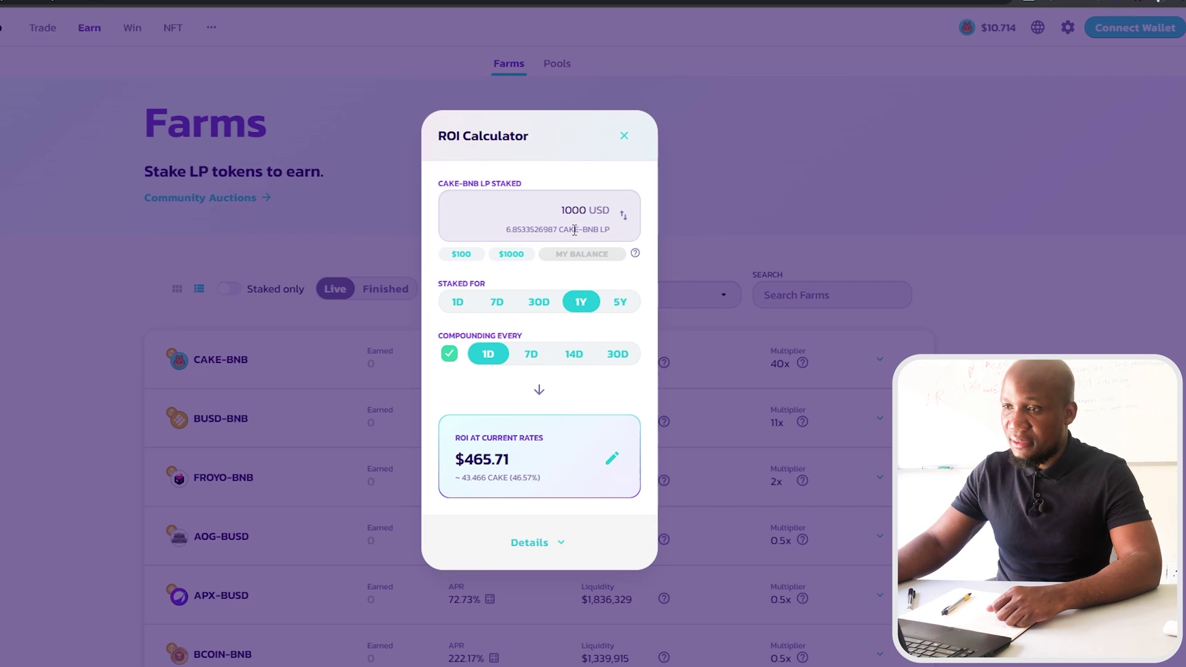
Replace the staked amount with 5000 USD to project a $2,328.57 return.
drag(587, 210, 524, 202)
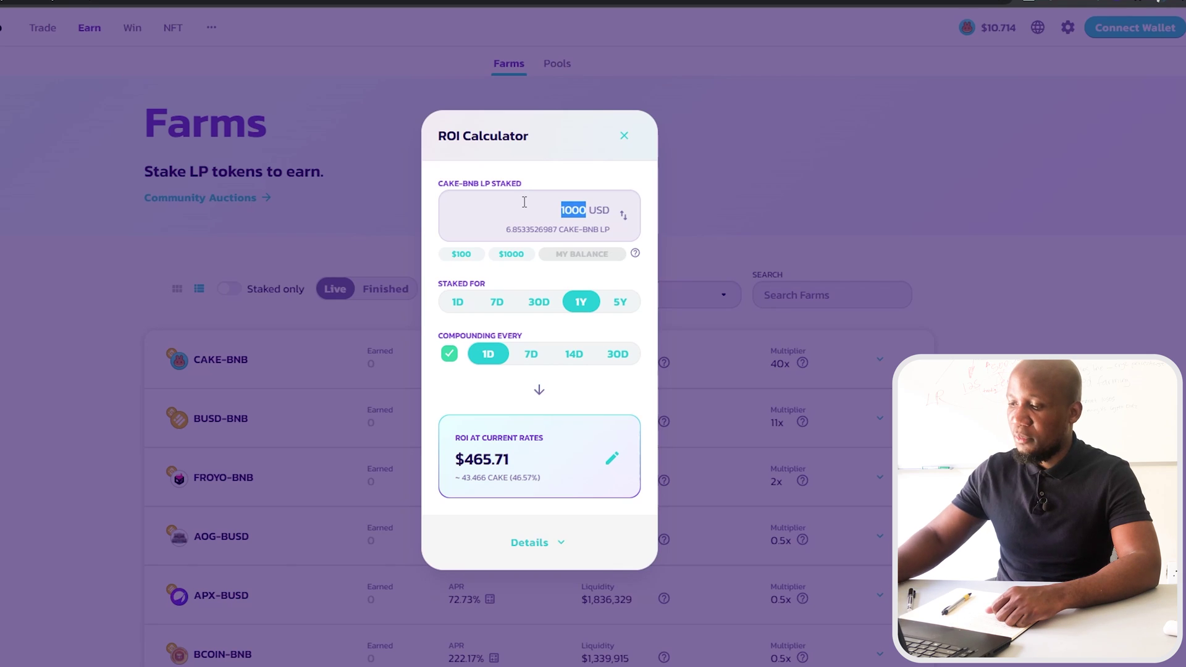
text(5000)
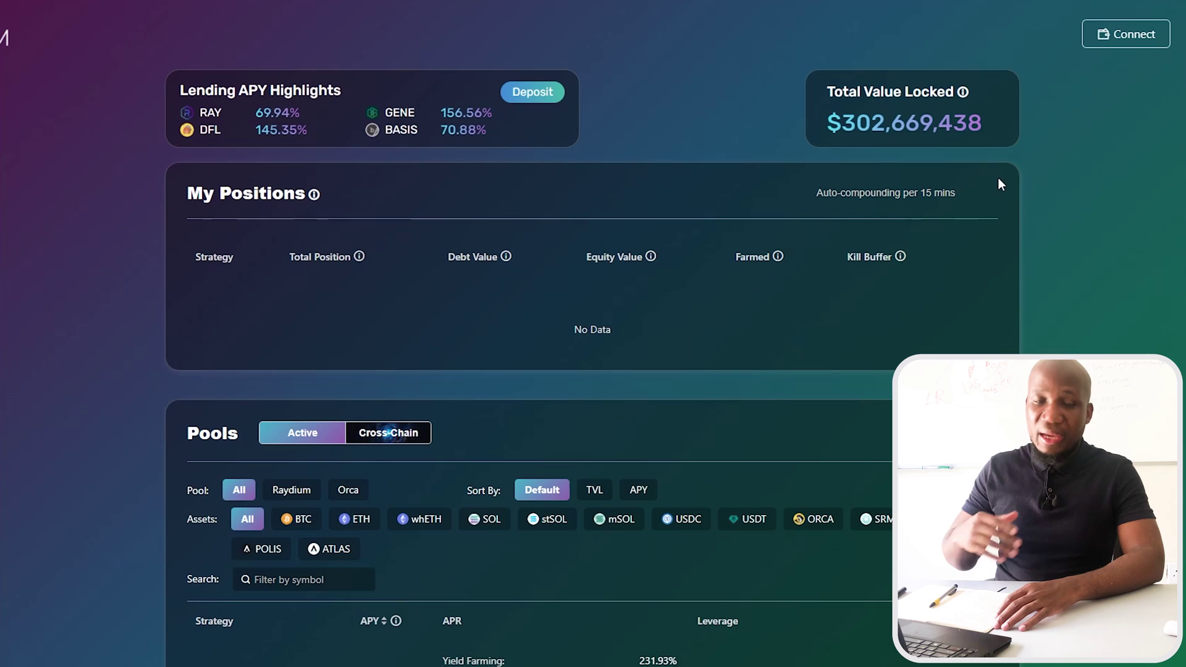
Connect a Phantom wallet to Tulip, unlocking it with the wallet password and approving the connection.
scroll(1000, 184, down, 4)
scroll(1050, 124, up, 4)
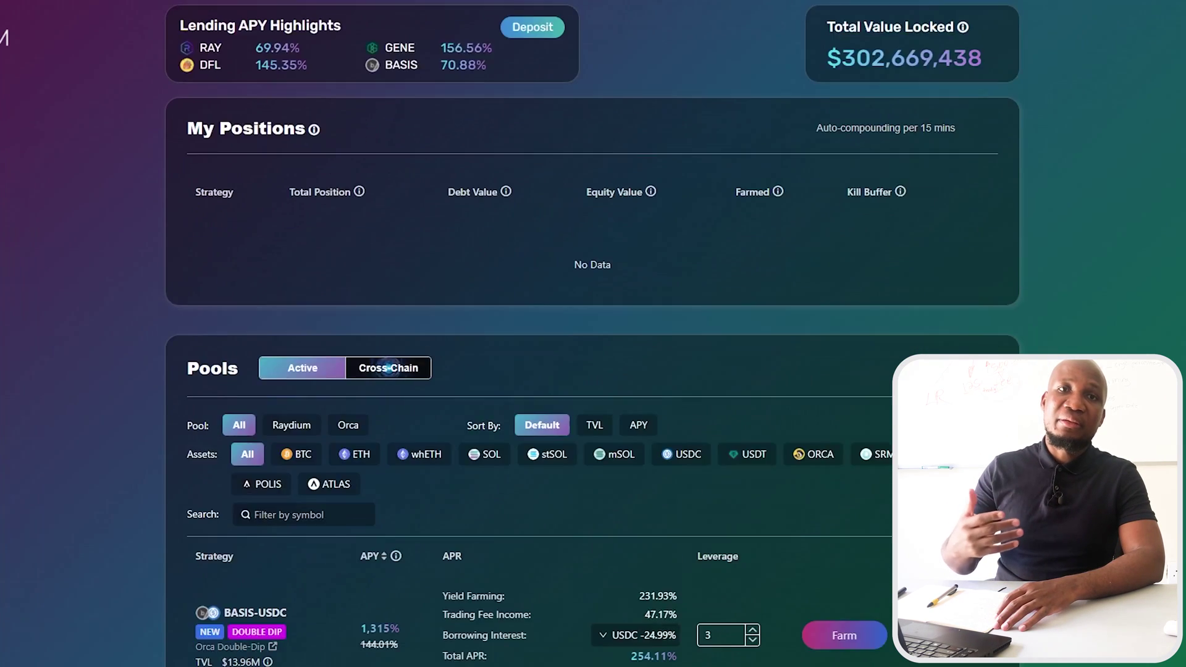
click(1103, 35)
click(494, 85)
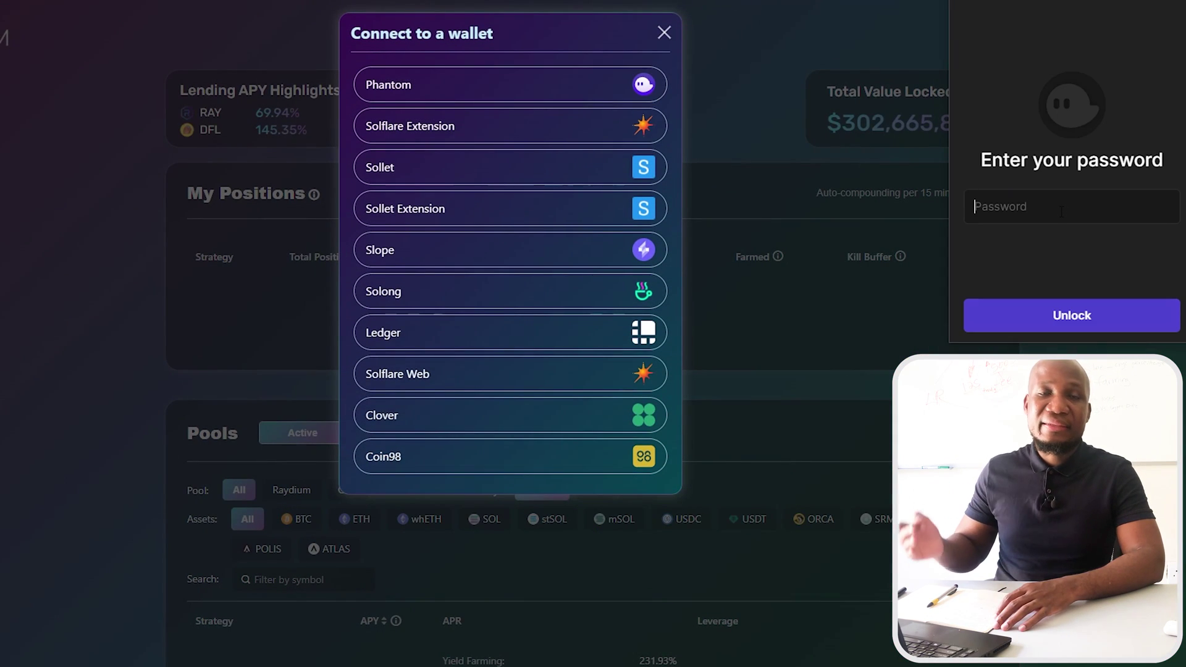
text(**************)
click(1128, 299)
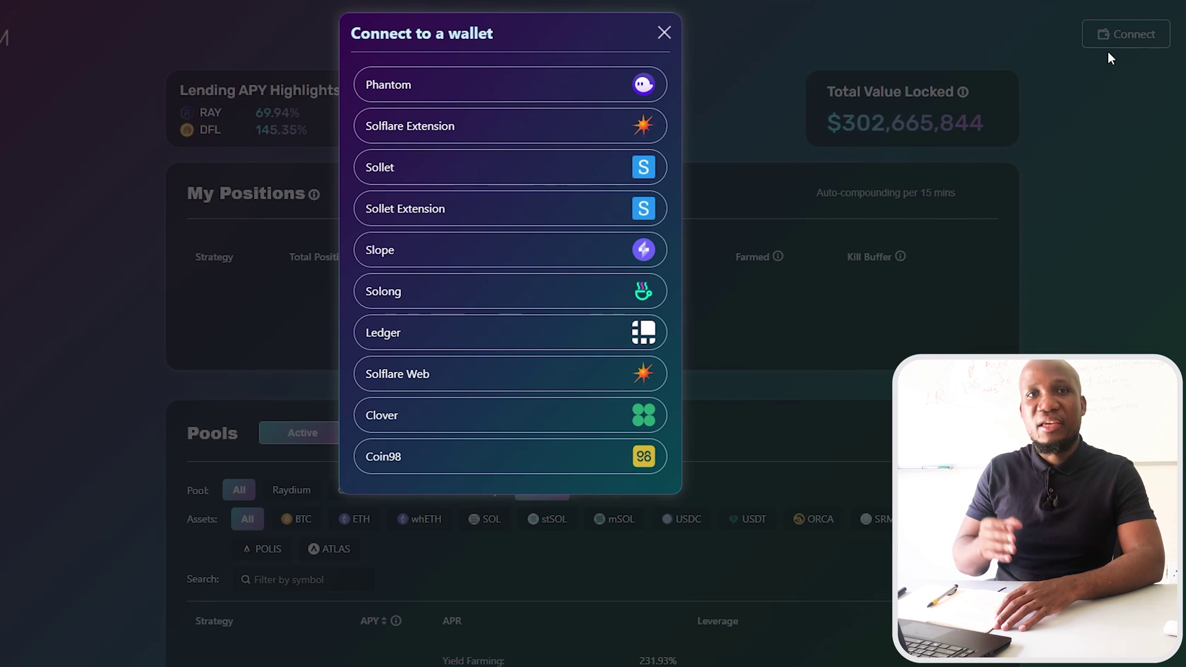
click(494, 84)
click(1129, 315)
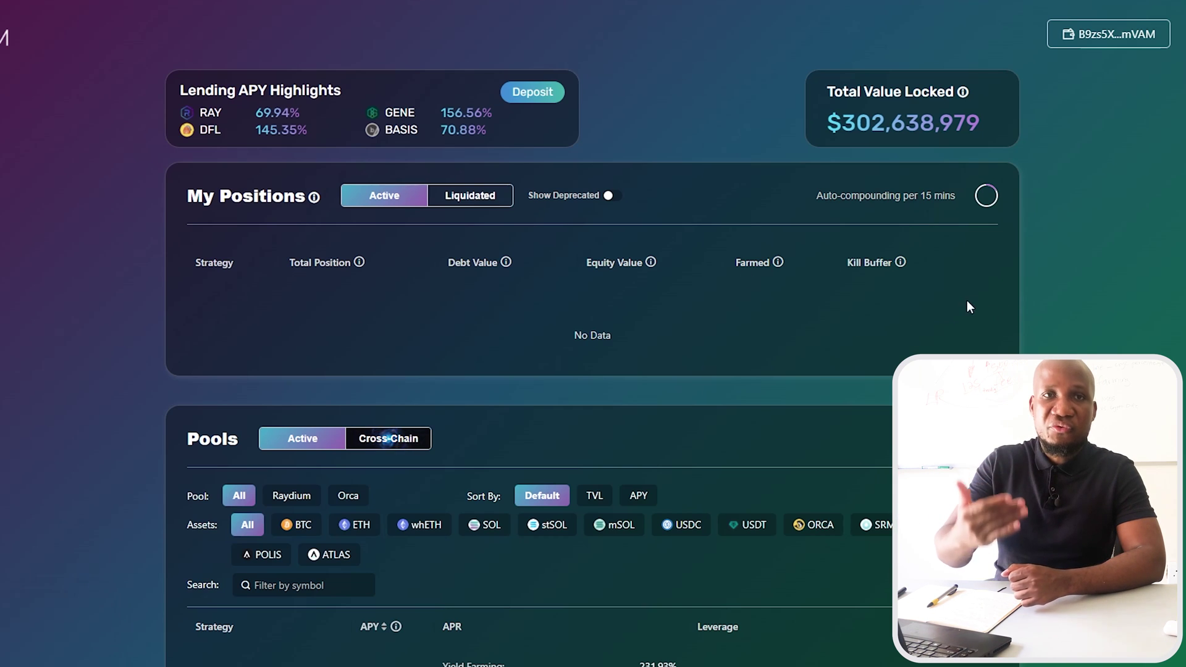
click(494, 197)
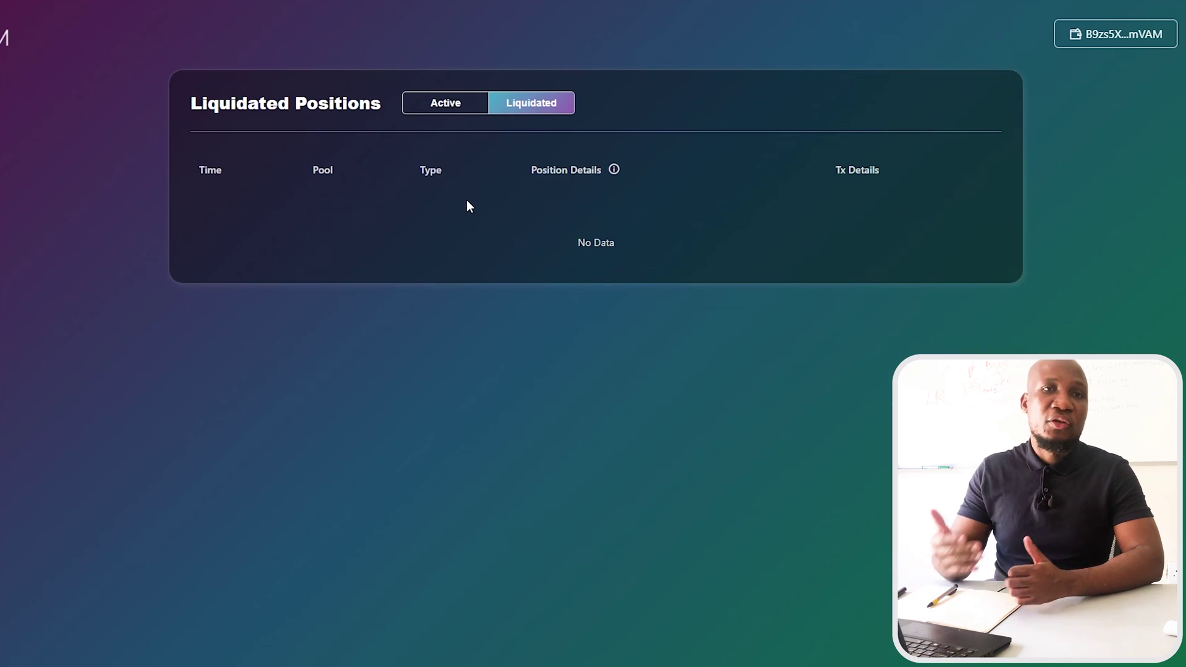
click(442, 108)
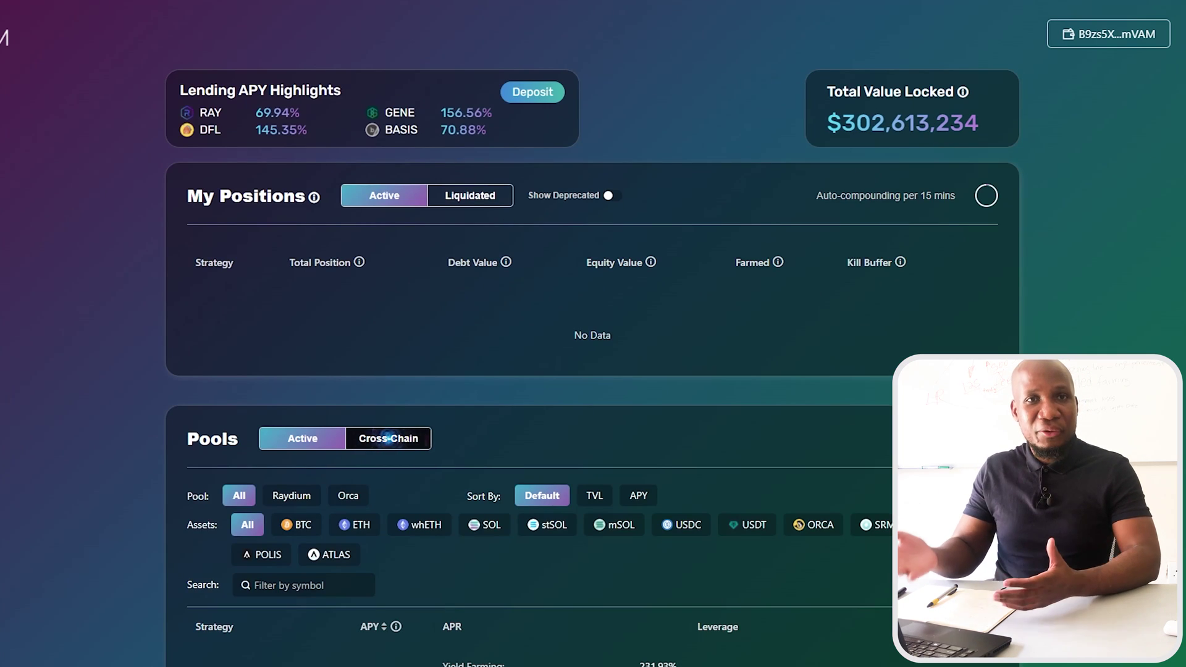
scroll(388, 438, down, 7)
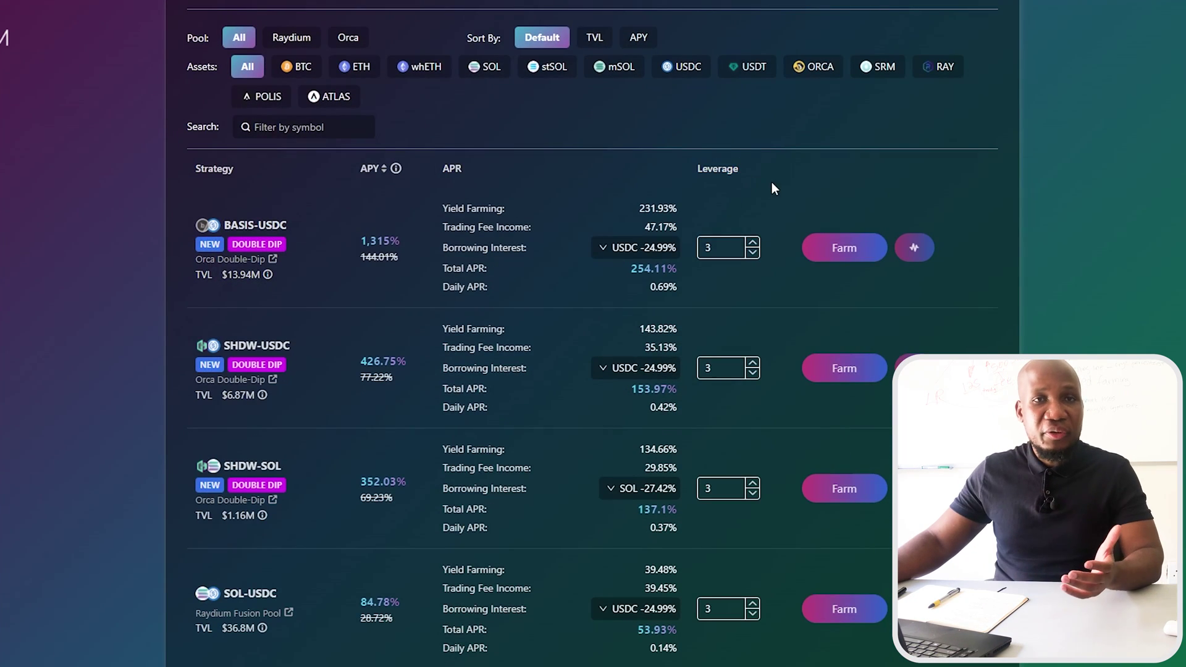
click(752, 252)
click(752, 252)
click(754, 242)
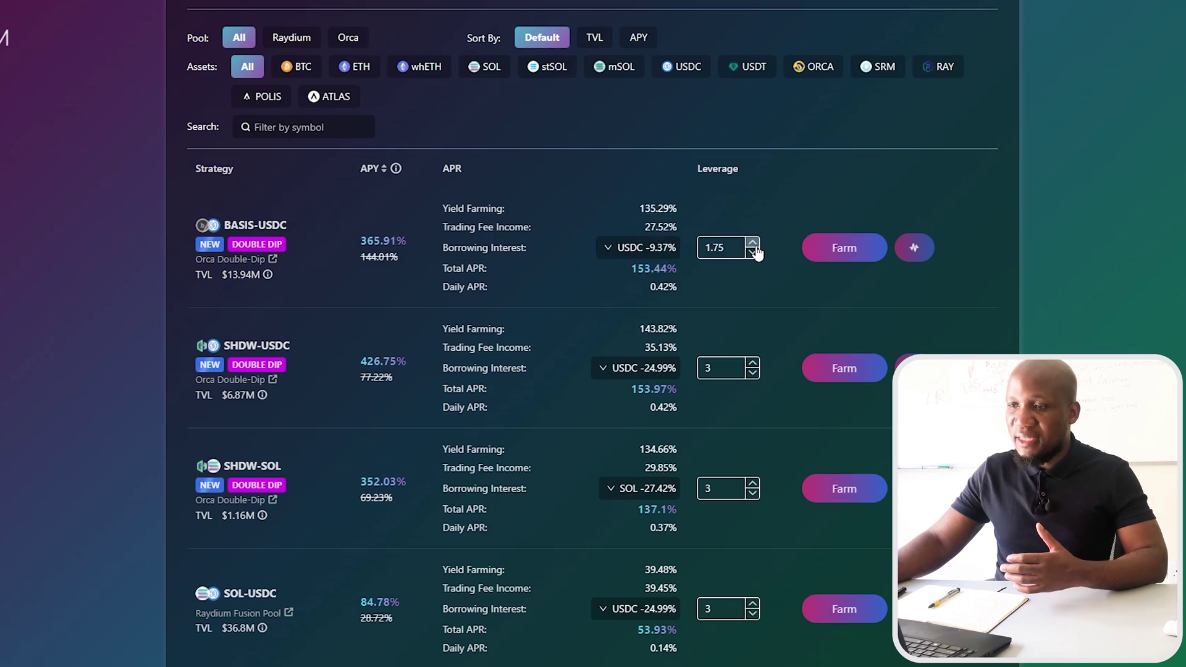
click(752, 242)
scroll(1058, 309, down, 5)
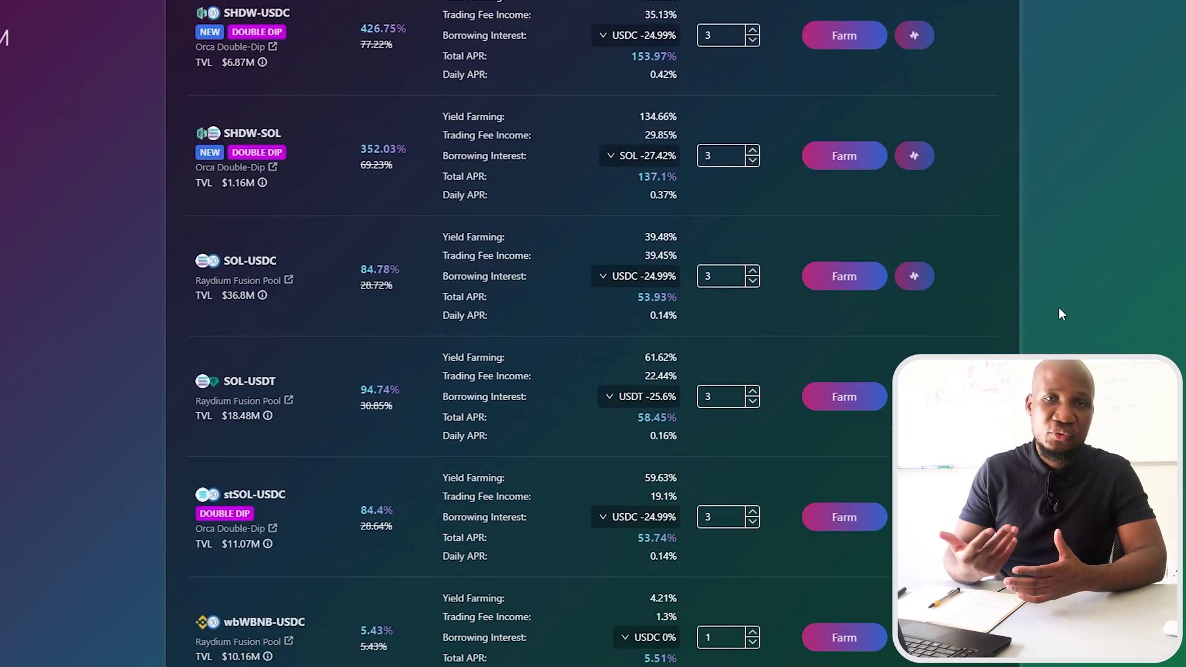
scroll(1058, 308, down, 20)
scroll(1059, 309, up, 15)
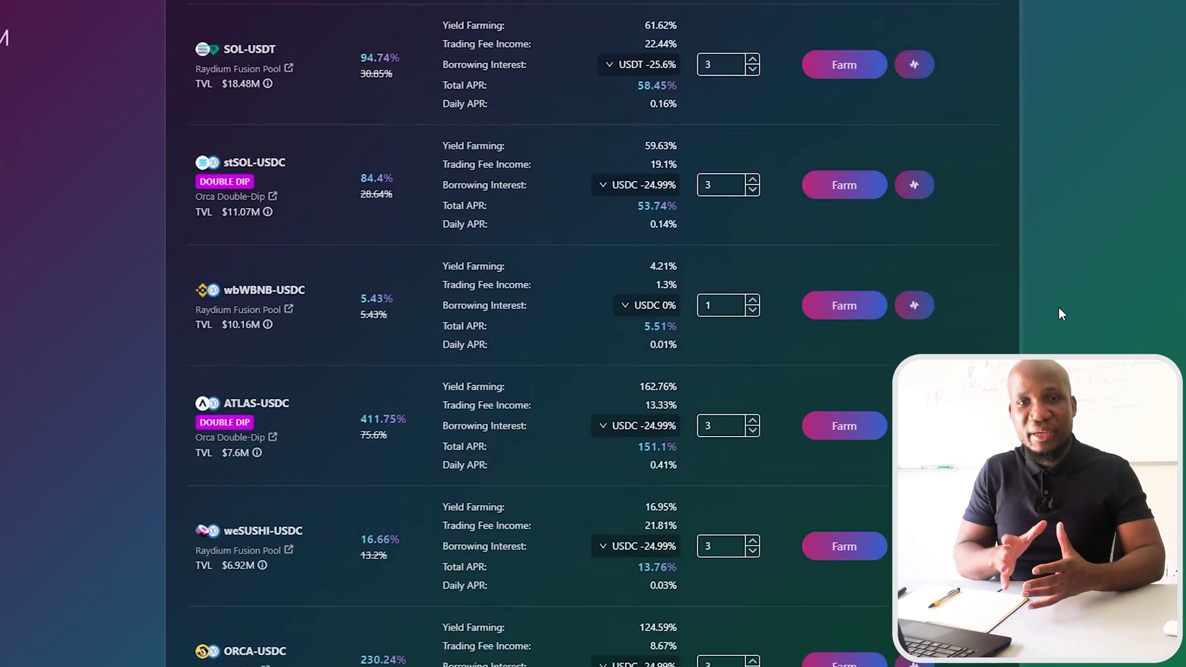
scroll(1058, 307, up, 8)
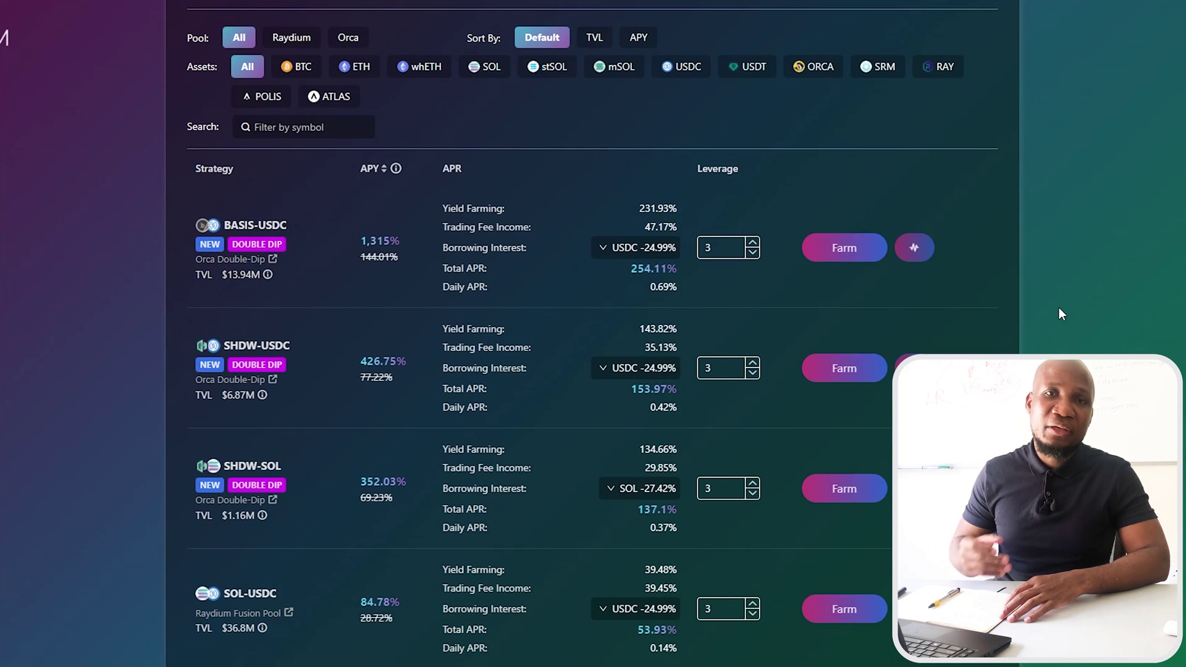
scroll(1058, 308, up, 7)
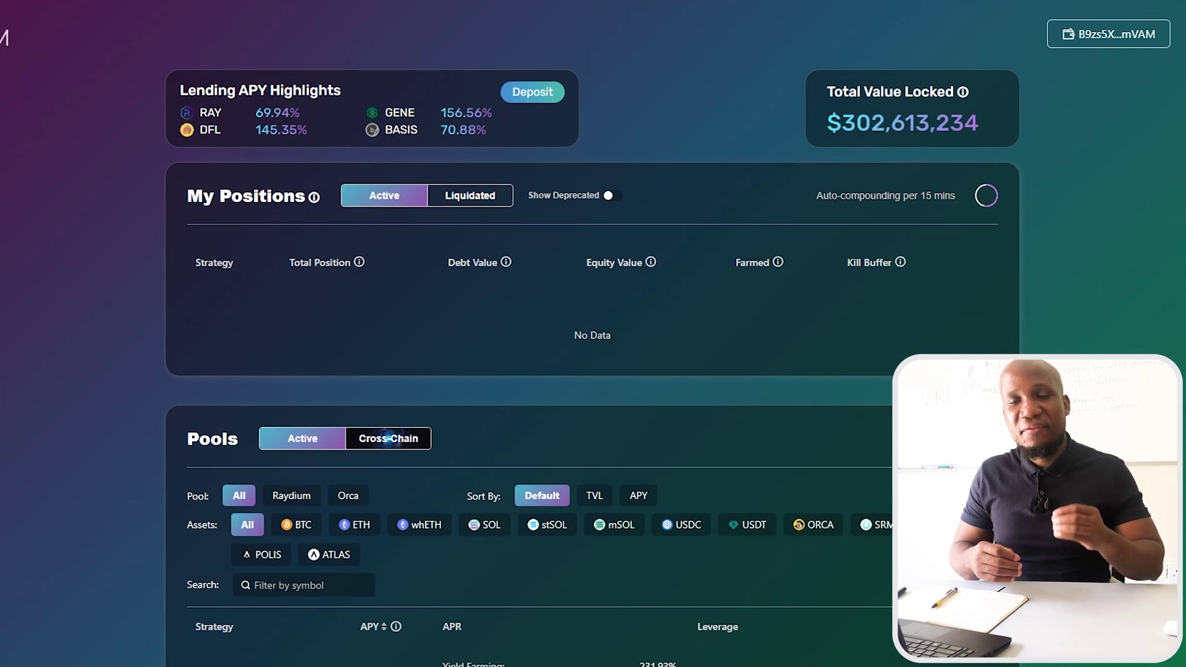